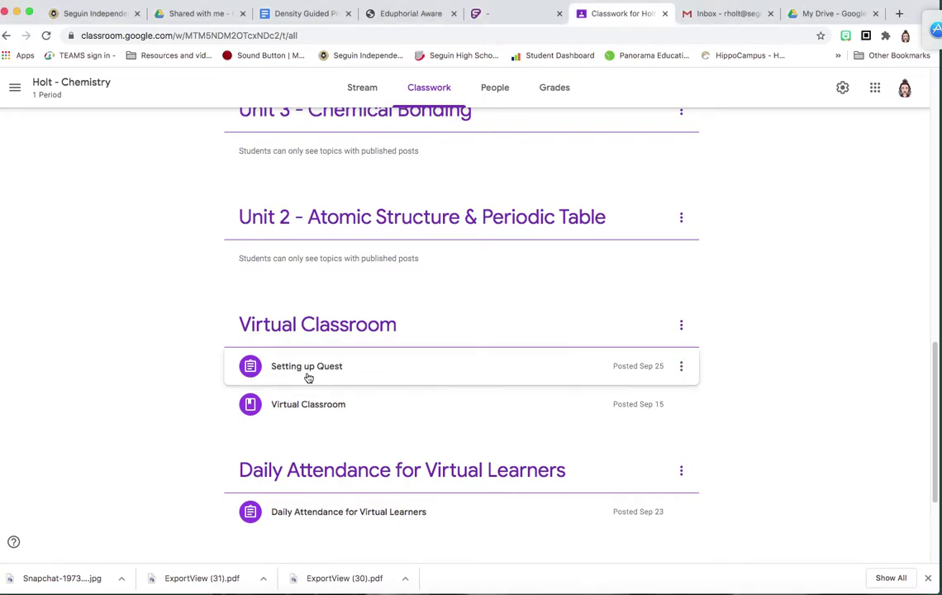
Step: Expand the Setting up Quest assignment and open its UT EID sign-up instructions document
{"action": "left_click", "coordinate": [313, 376]}
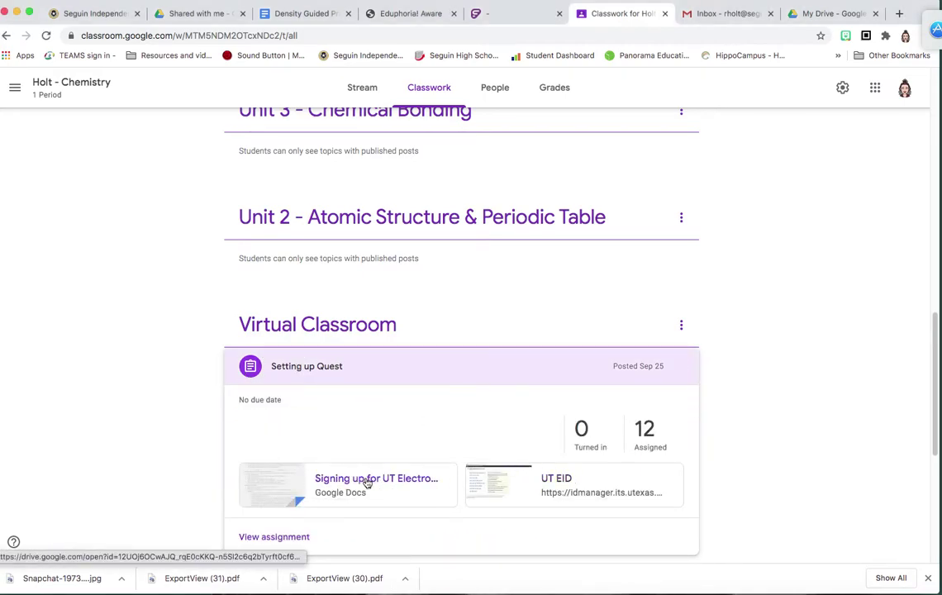
{"action": "left_click", "coordinate": [367, 483]}
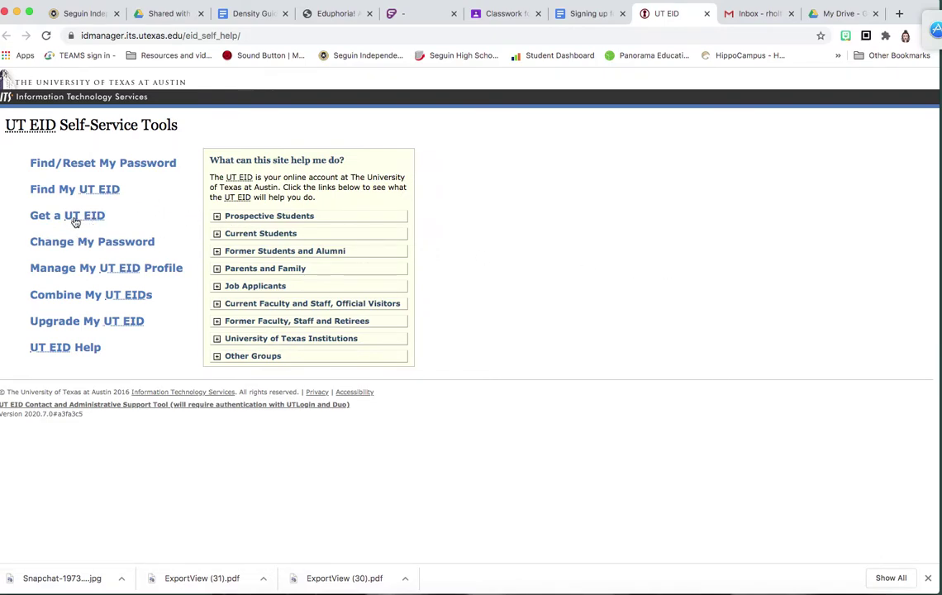
Step: Start getting a UT EID, answer no to all four Step 1 questions, and reach Step 2
{"action": "left_click", "coordinate": [75, 218]}
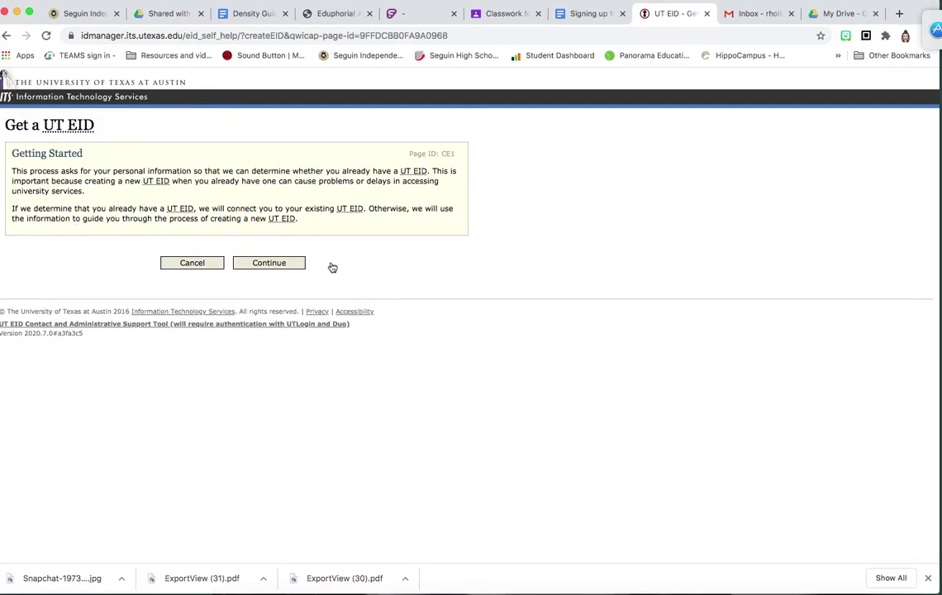
{"action": "left_click", "coordinate": [270, 263]}
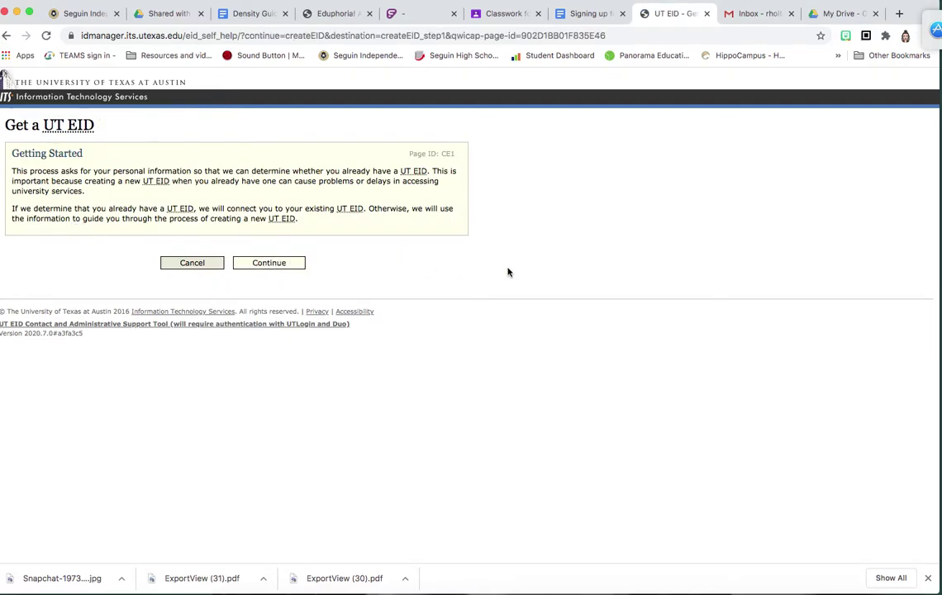
{"action": "left_click", "coordinate": [365, 242]}
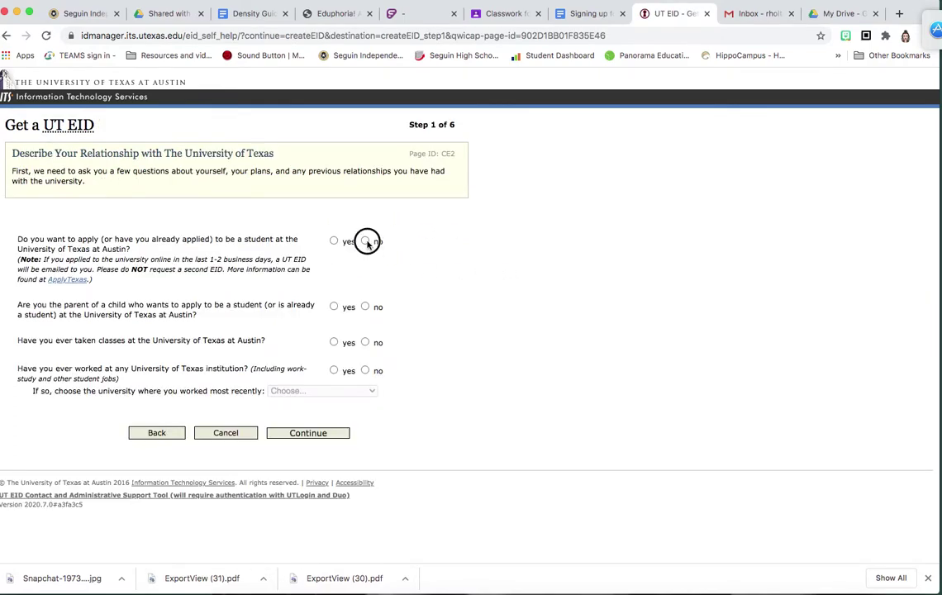
{"action": "left_click", "coordinate": [365, 306]}
{"action": "left_click", "coordinate": [366, 343]}
{"action": "left_click", "coordinate": [366, 370]}
{"action": "left_click", "coordinate": [314, 439]}
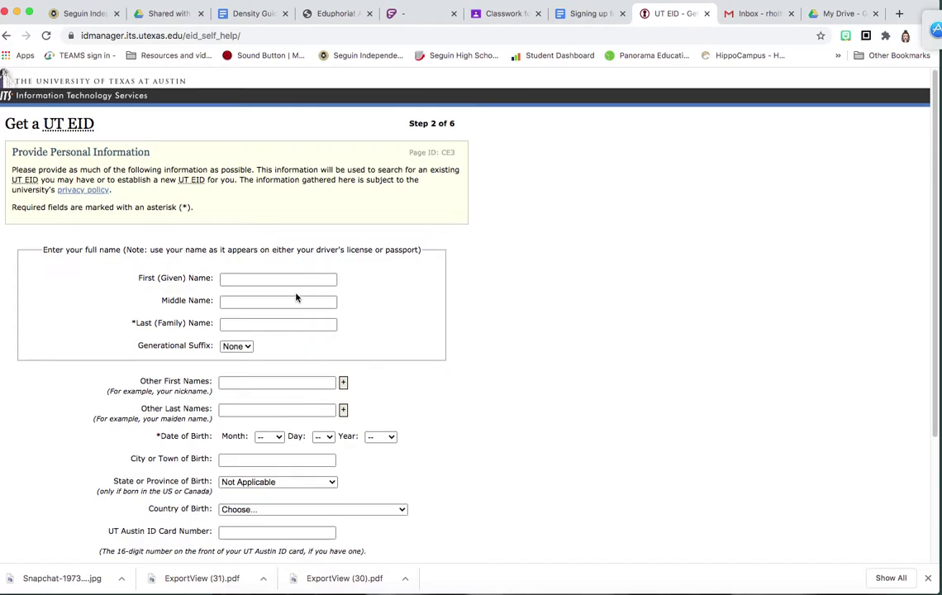
Step: Enter the student's first name and last name on the personal information form
{"action": "left_click", "coordinate": [284, 279]}
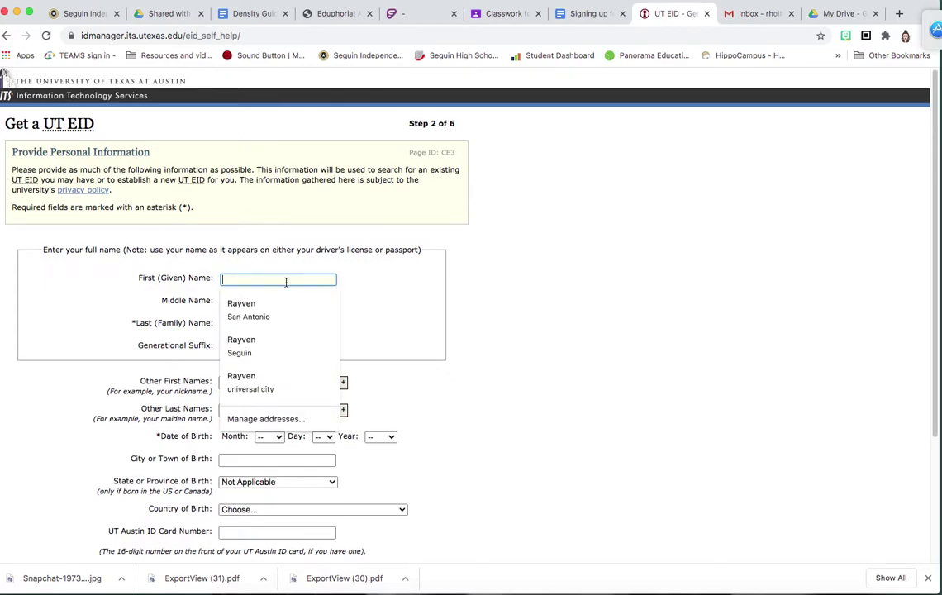
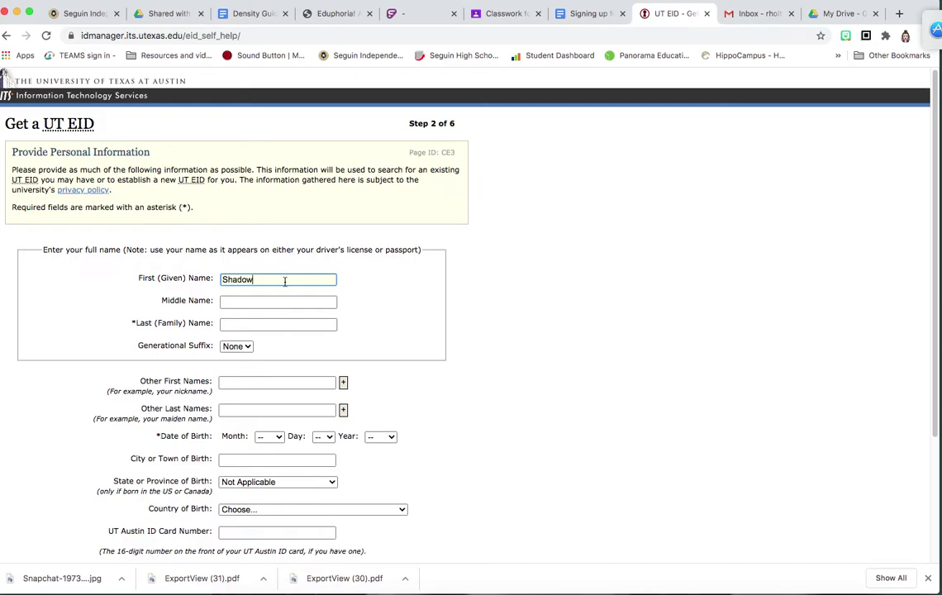
{"action": "left_click", "coordinate": [282, 329]}
{"action": "key", "text": "Tab"}
Step: Select the birth month, day and year in the Date of Birth dropdowns
{"action": "scroll", "coordinate": [290, 380], "scroll_direction": "down", "scroll_amount": 2}
{"action": "left_click", "coordinate": [273, 410]}
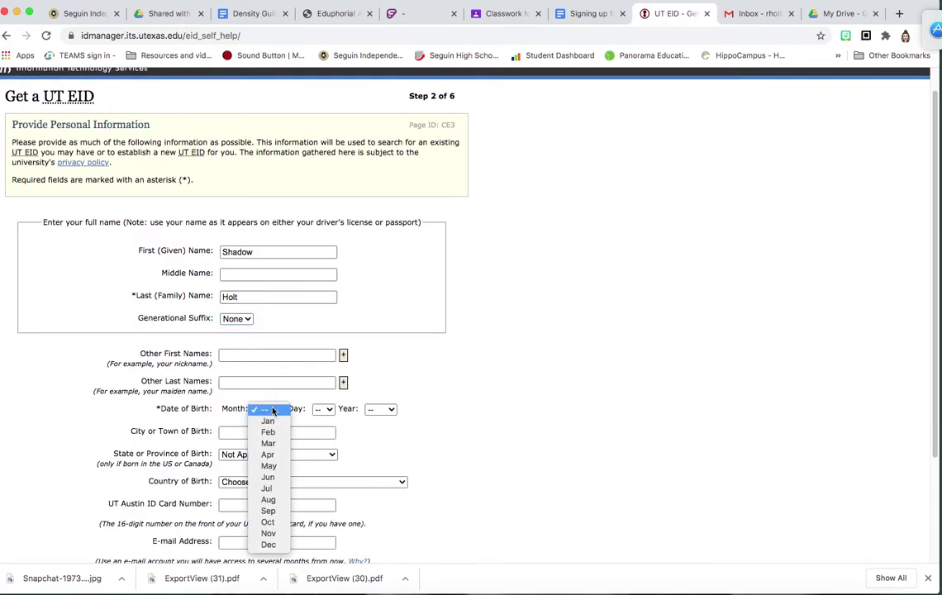
{"action": "left_click", "coordinate": [267, 489]}
{"action": "left_click", "coordinate": [323, 410]}
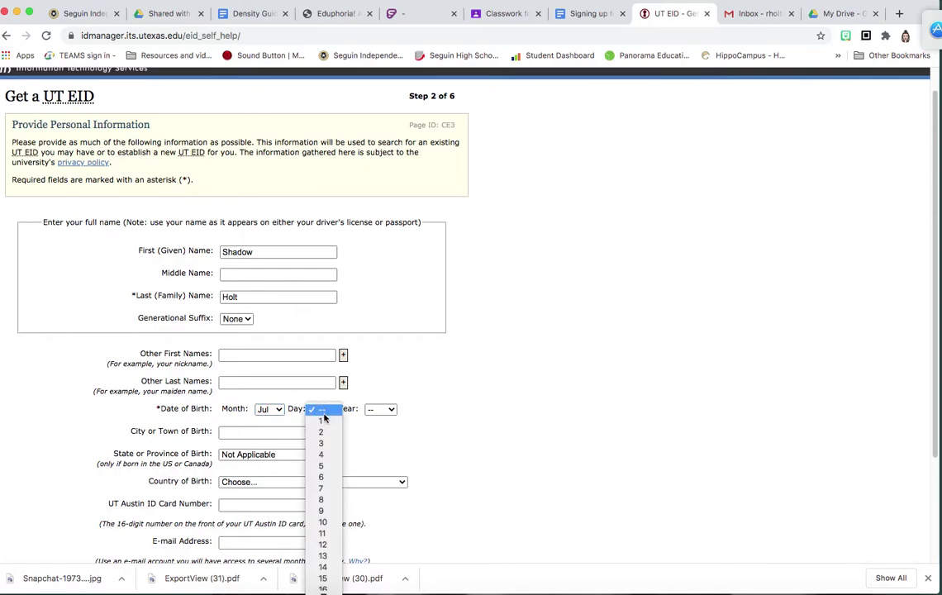
{"action": "left_click", "coordinate": [322, 533]}
{"action": "left_click", "coordinate": [376, 410]}
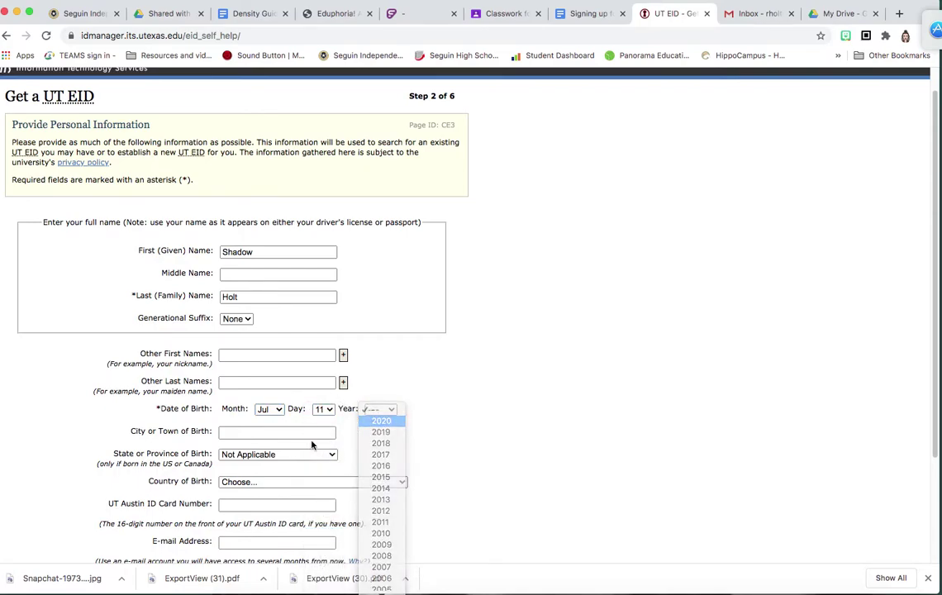
{"action": "left_click", "coordinate": [381, 420]}
{"action": "scroll", "coordinate": [248, 475], "scroll_direction": "down", "scroll_amount": 2}
{"action": "scroll", "coordinate": [242, 463], "scroll_direction": "down", "scroll_amount": 2}
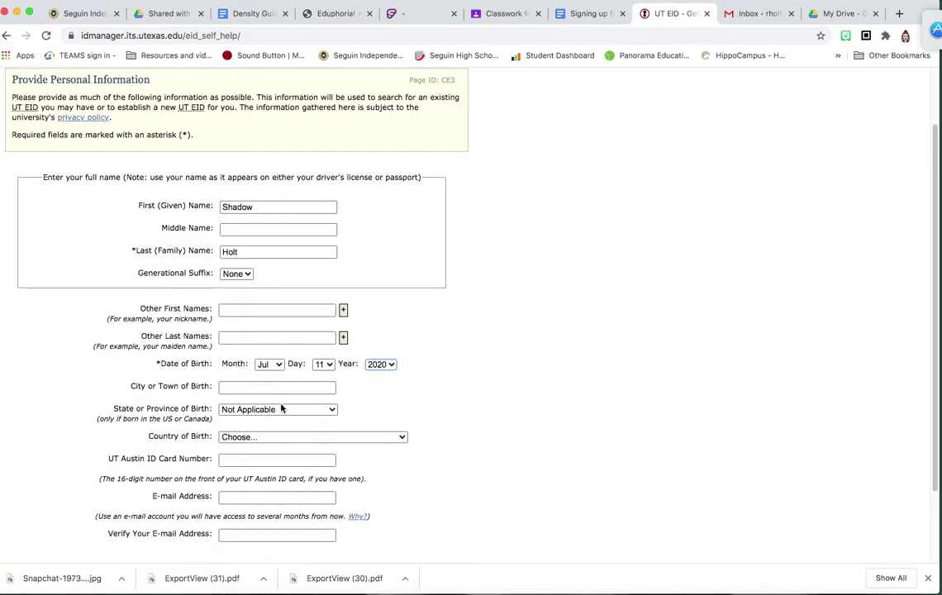
Step: Enter the contact's e-mail address in both e-mail fields and continue to Step 3
{"action": "scroll", "coordinate": [281, 409], "scroll_direction": "down", "scroll_amount": 1}
{"action": "left_click", "coordinate": [246, 494]}
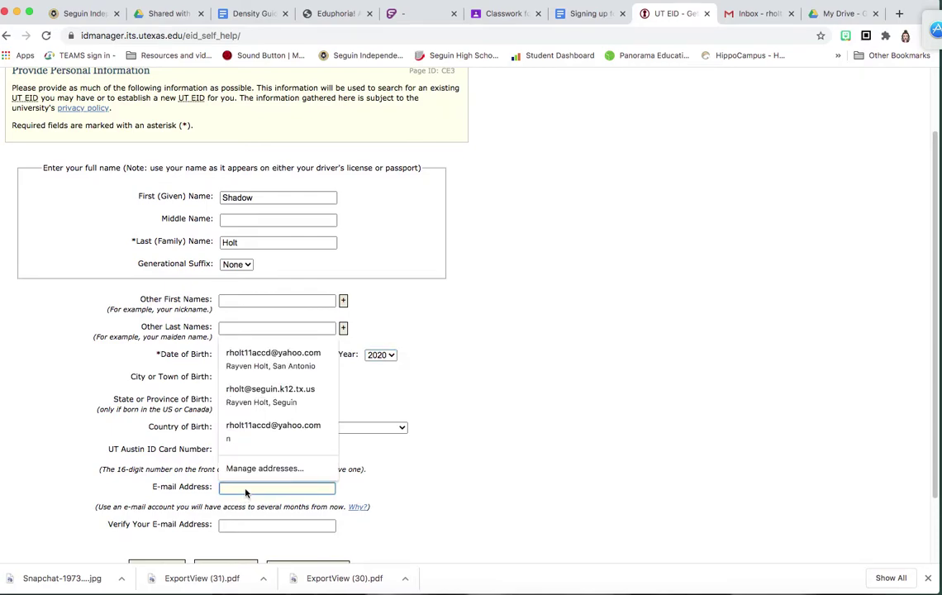
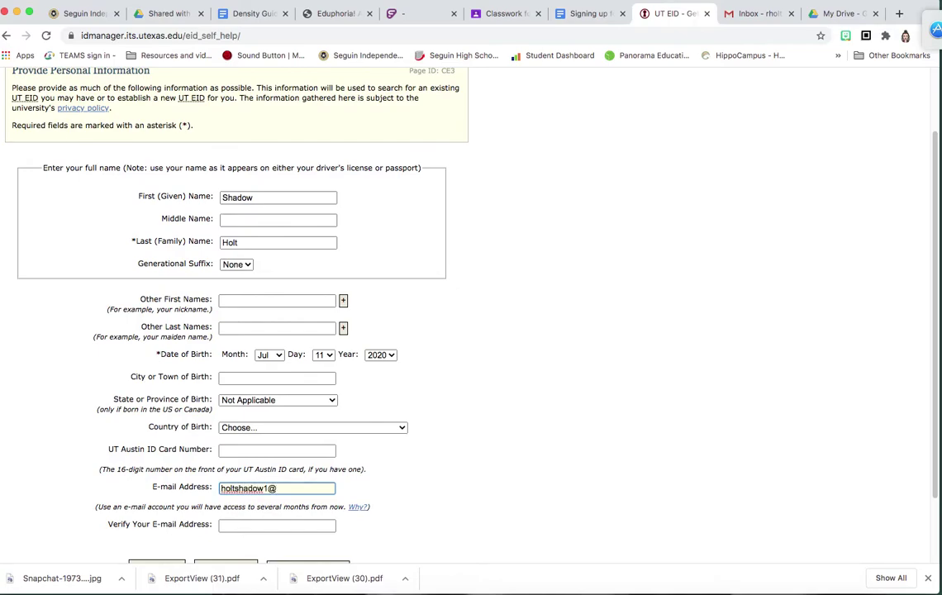
{"action": "left_click", "coordinate": [243, 528]}
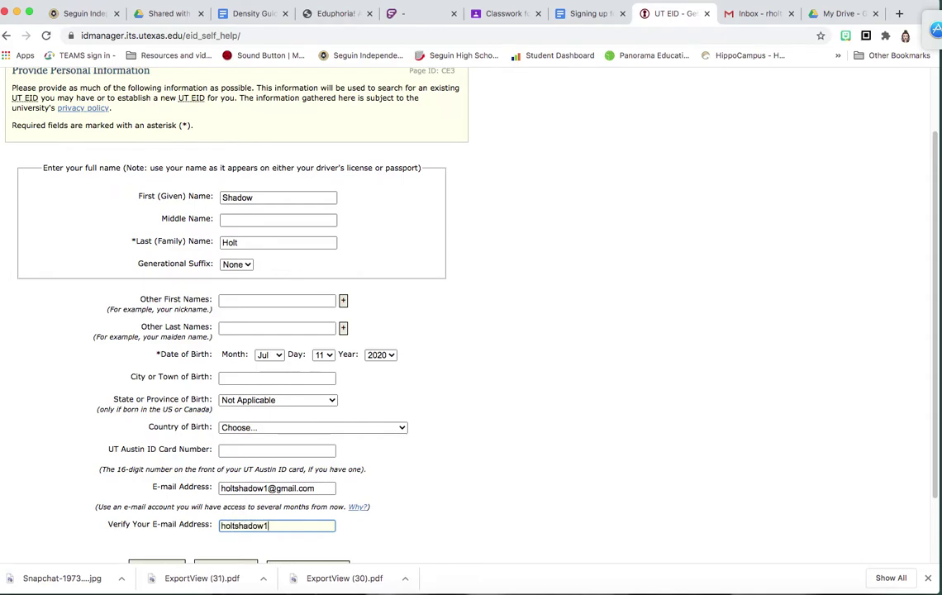
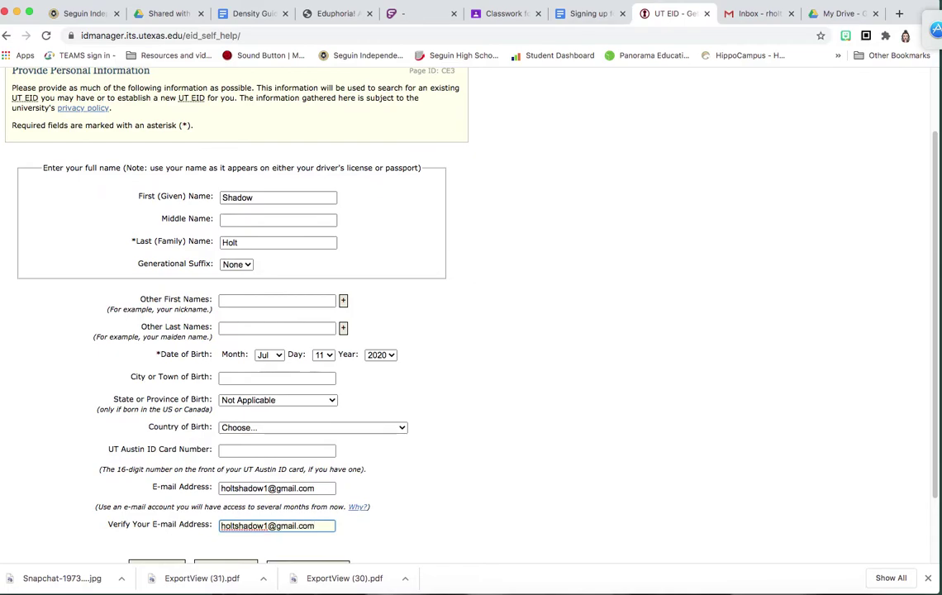
{"action": "scroll", "coordinate": [231, 492], "scroll_direction": "down", "scroll_amount": 1}
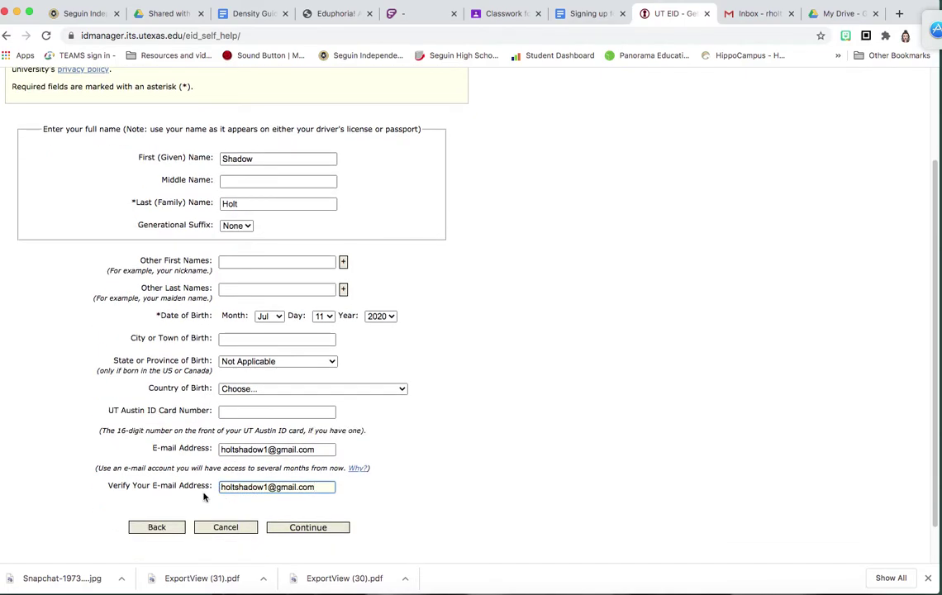
{"action": "left_click", "coordinate": [317, 531]}
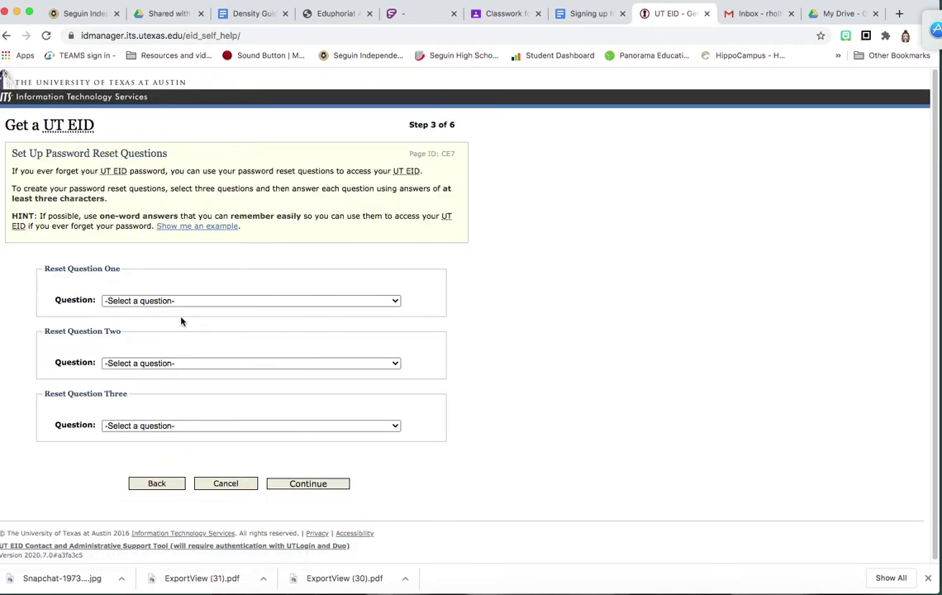
Step: Set reset questions one (mother's maiden name) and two (favorite teenage sport) with answers
{"action": "left_click", "coordinate": [182, 301]}
{"action": "left_click", "coordinate": [174, 312]}
{"action": "type", "text": "holt"}
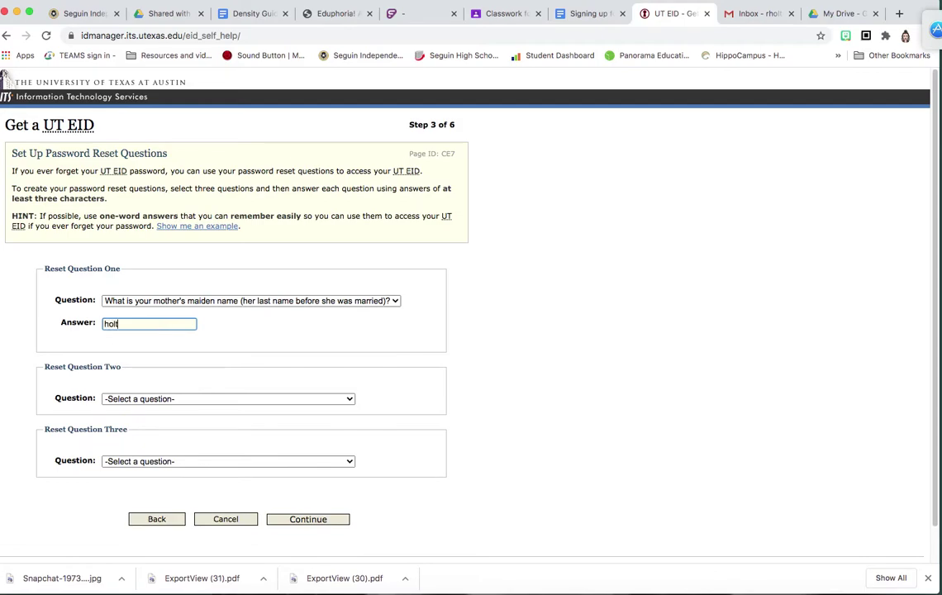
{"action": "left_click", "coordinate": [173, 398]}
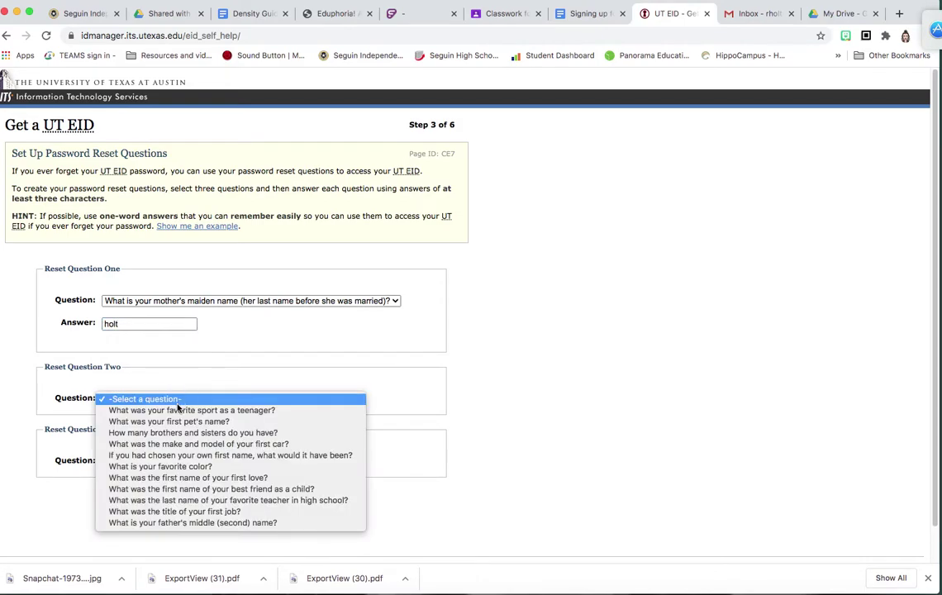
{"action": "left_click", "coordinate": [178, 411]}
{"action": "left_click", "coordinate": [139, 421]}
{"action": "left_click", "coordinate": [141, 433]}
Step: Set reset question three to first pet's name, enter its answer, and continue to Step 4
{"action": "left_click", "coordinate": [185, 482]}
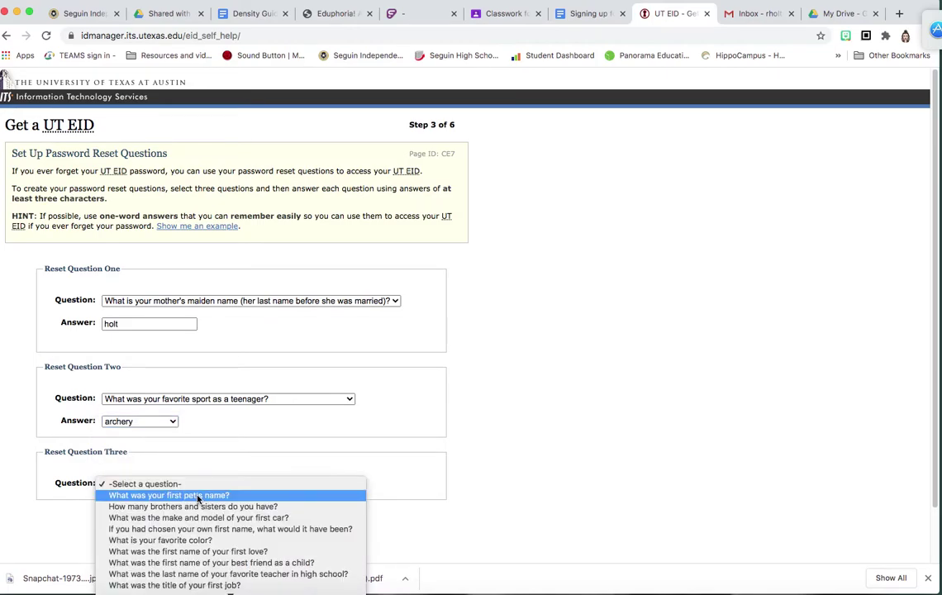
{"action": "left_click", "coordinate": [198, 496]}
{"action": "left_click", "coordinate": [140, 508]}
{"action": "type", "text": "shadow"}
{"action": "scroll", "coordinate": [190, 498], "scroll_direction": "down", "scroll_amount": 3}
{"action": "left_click", "coordinate": [307, 496]}
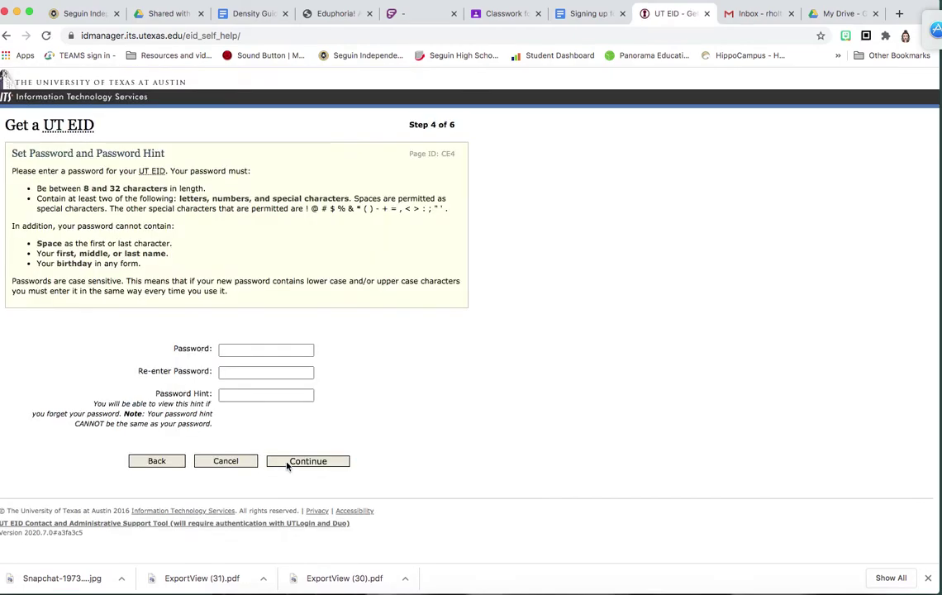
Step: Enter the new account password and re-enter it to confirm
{"action": "left_click", "coordinate": [255, 353]}
{"action": "left_click", "coordinate": [420, 332]}
{"action": "left_click", "coordinate": [250, 351]}
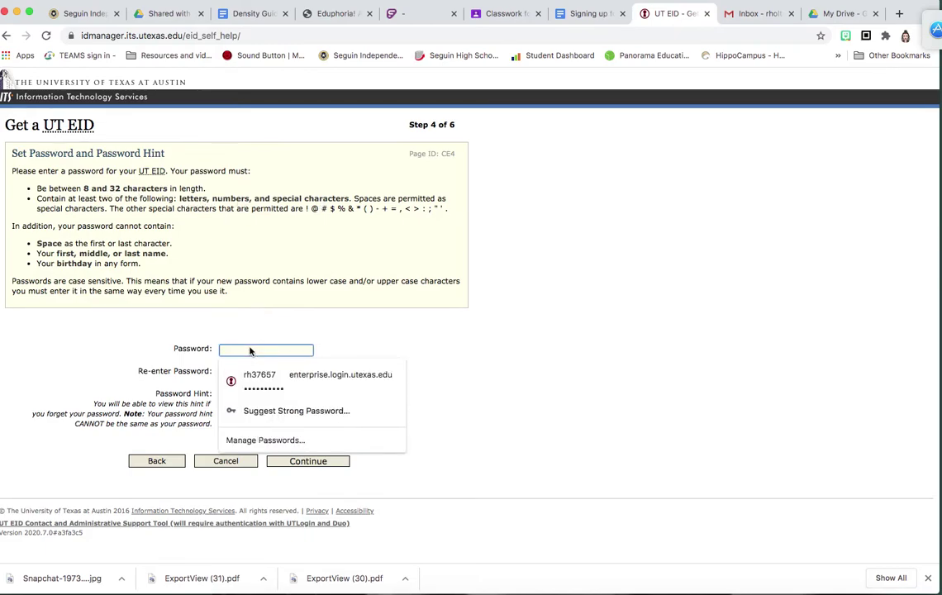
{"action": "type", "text": "a"}
{"action": "key", "text": "Tab"}
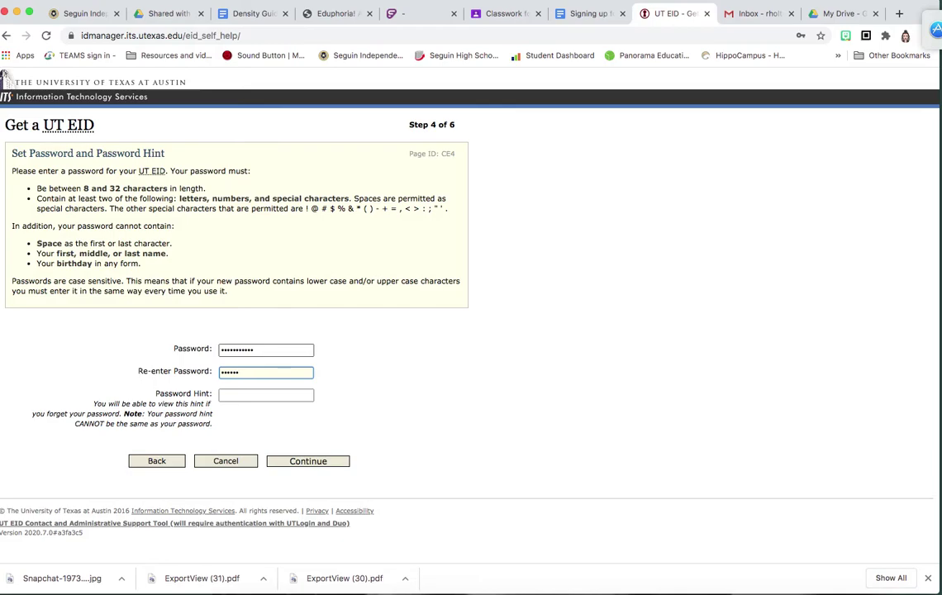
{"action": "key", "text": "BackSpace"}
{"action": "key", "text": "BackSpace"}
{"action": "key", "text": "BackSpace"}
{"action": "type", "text": "a"}
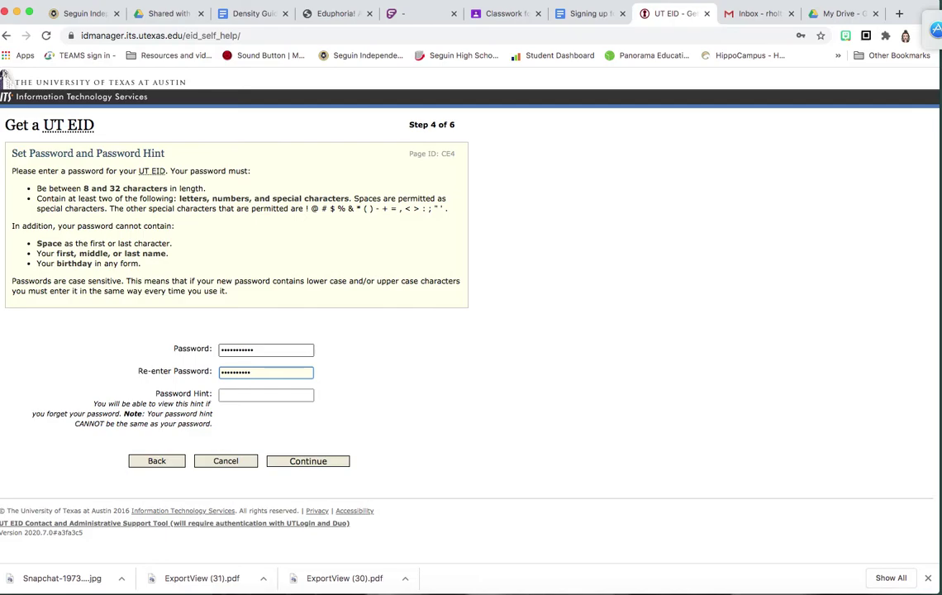
Step: Add a password hint and create the new UT EID
{"action": "left_click", "coordinate": [266, 397]}
{"action": "type", "text": "mom"}
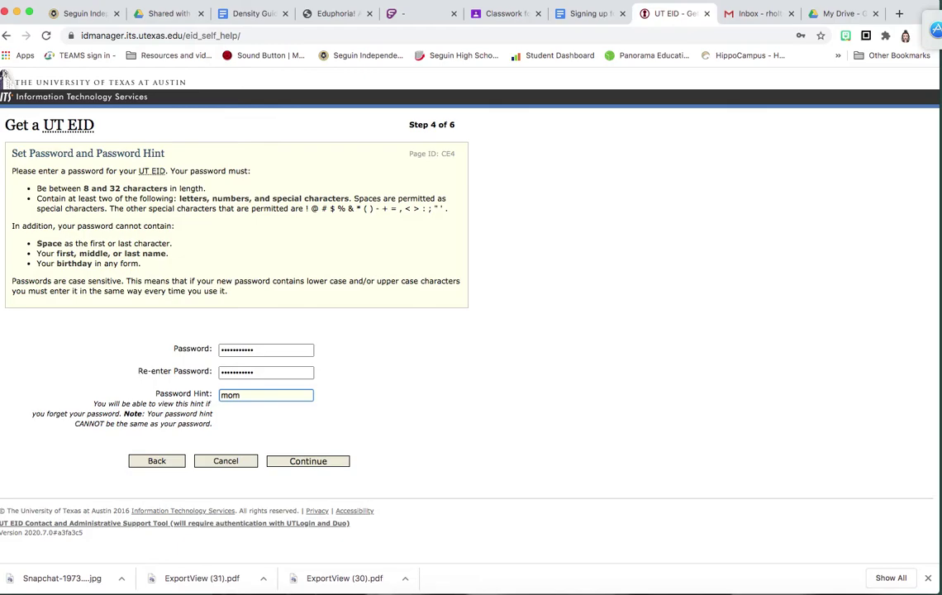
{"action": "left_click", "coordinate": [291, 461]}
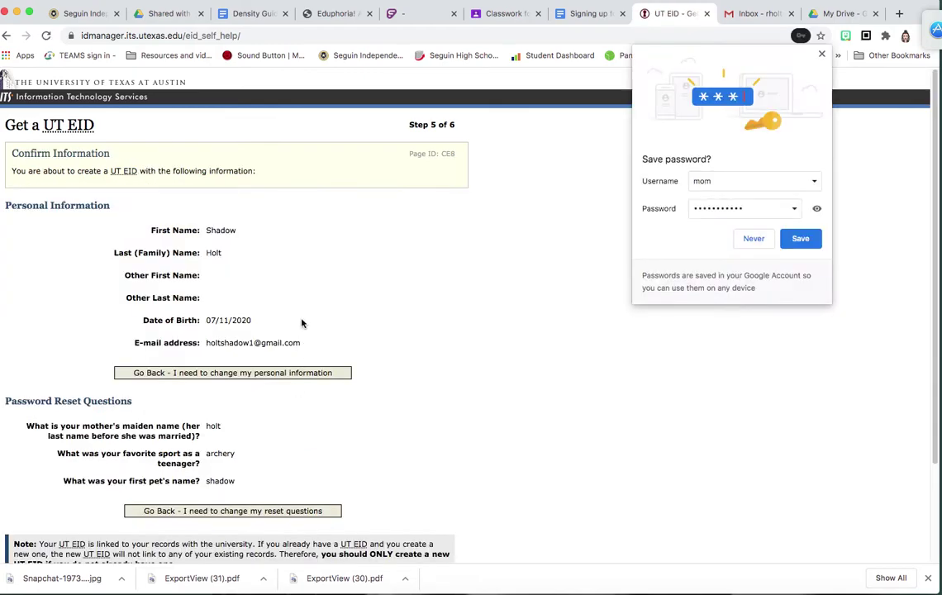
{"action": "scroll", "coordinate": [300, 323], "scroll_direction": "down", "scroll_amount": 3}
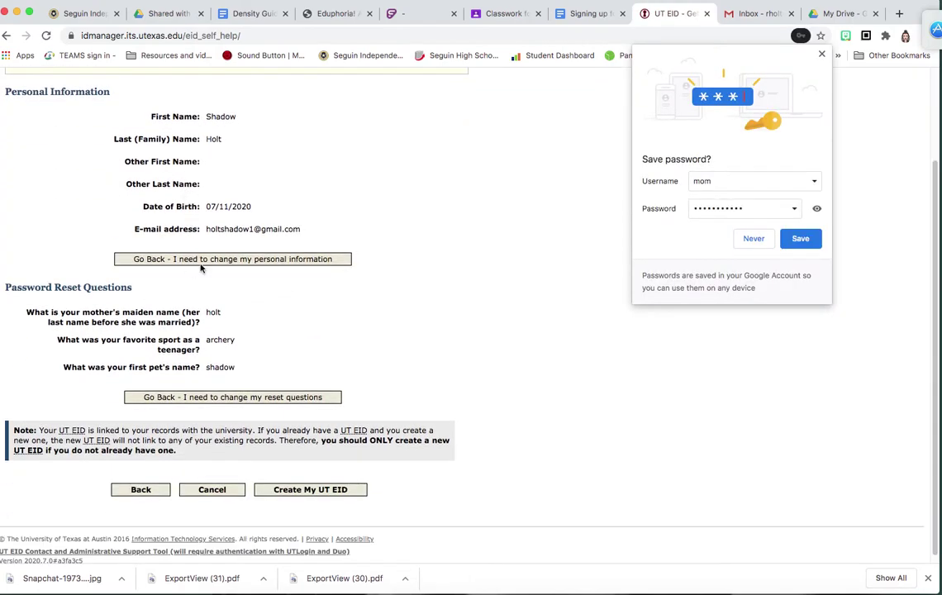
{"action": "scroll", "coordinate": [279, 340], "scroll_direction": "down", "scroll_amount": 1}
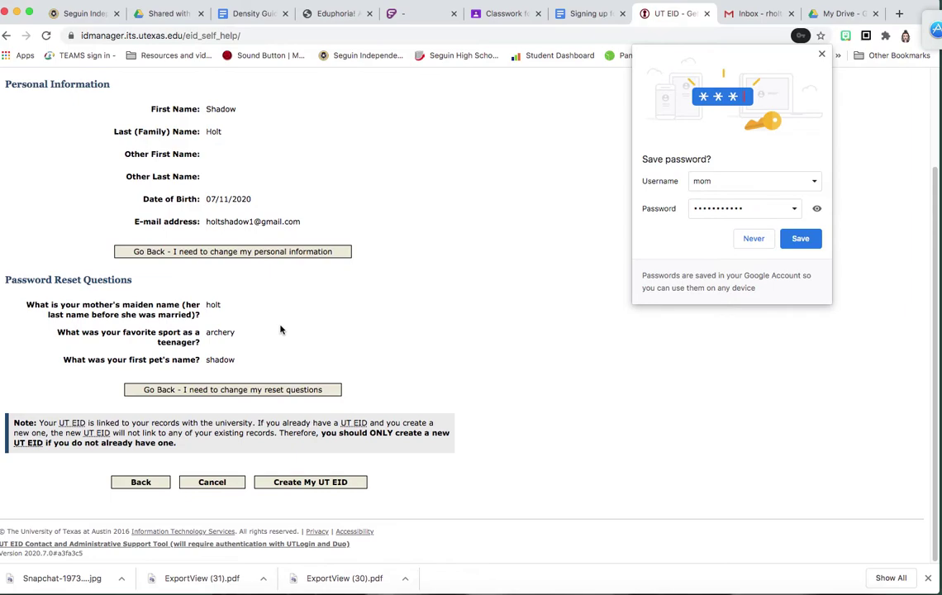
{"action": "left_click", "coordinate": [339, 486]}
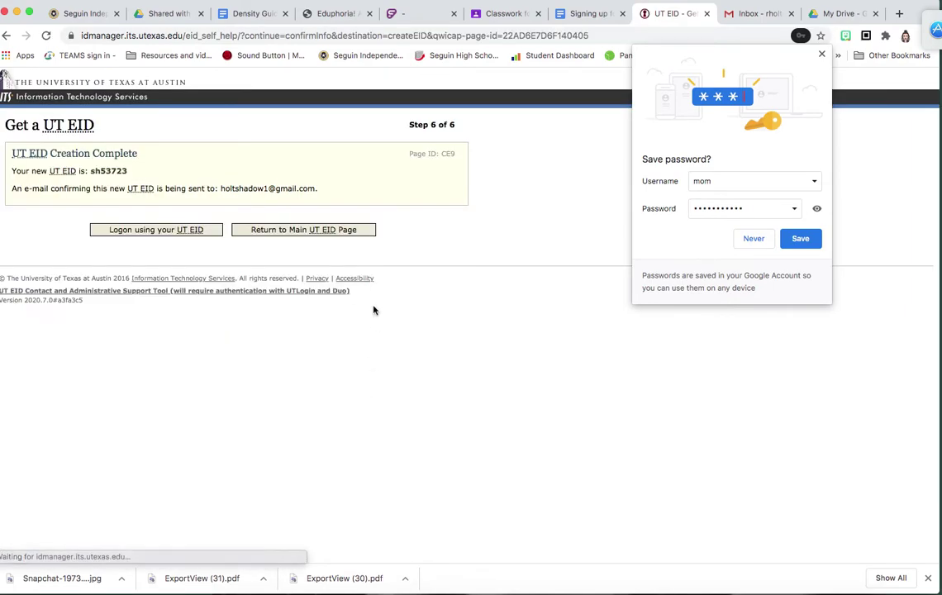
Step: Copy the newly issued UT EID from the completion page
{"action": "left_click_drag", "start_coordinate": [89, 171], "coordinate": [130, 171]}
{"action": "right_click", "coordinate": [124, 175]}
{"action": "left_click", "coordinate": [143, 195]}
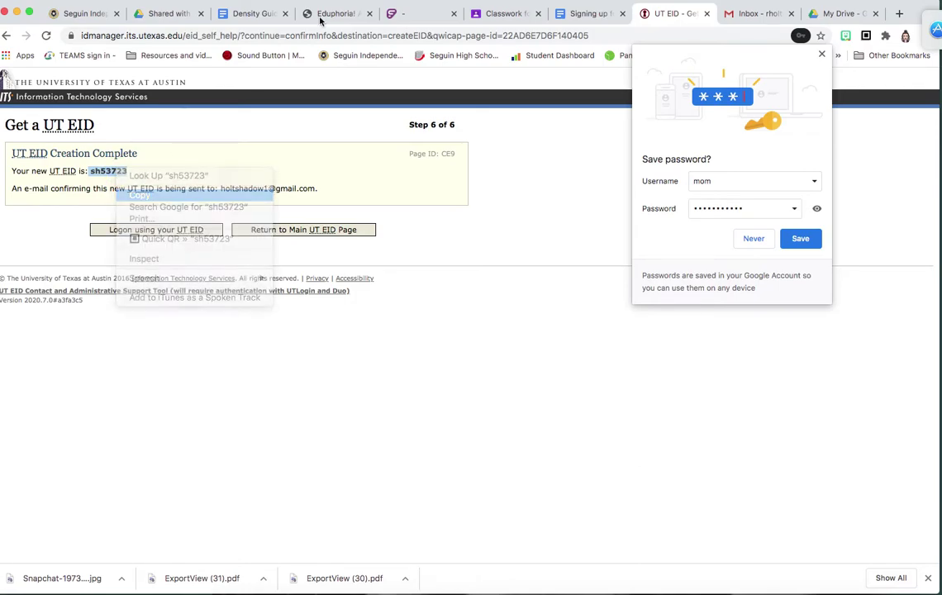
Step: Paste the new UT EID after 'UT EID:' in the sign-up doc, then return to the EID page
{"action": "left_click", "coordinate": [584, 14]}
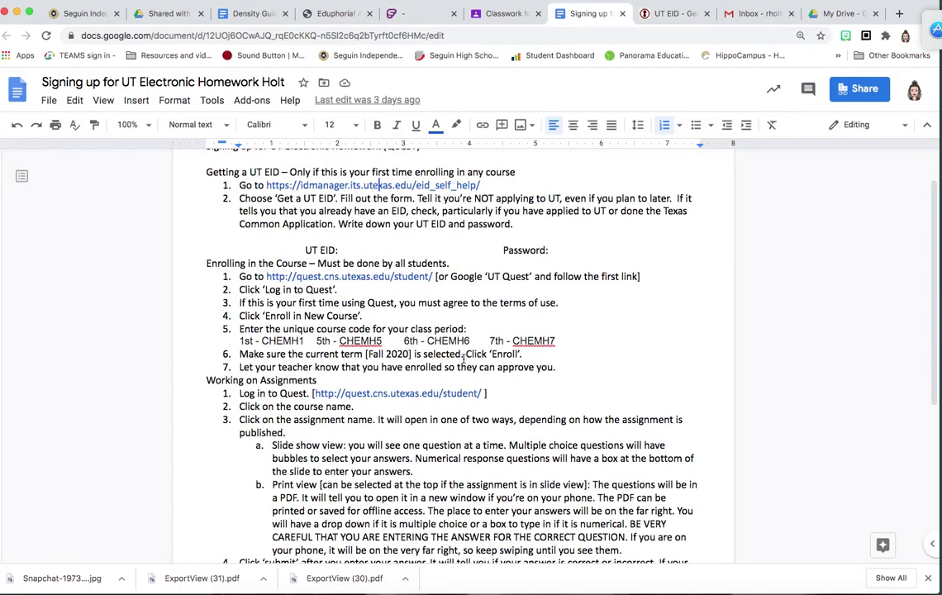
{"action": "right_click", "coordinate": [347, 220]}
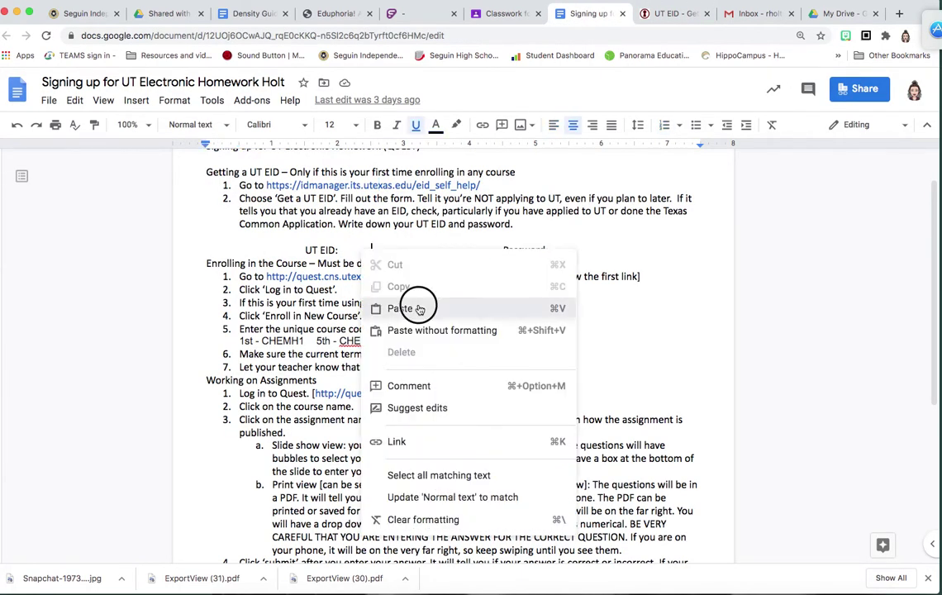
{"action": "left_click", "coordinate": [389, 252]}
{"action": "left_click", "coordinate": [590, 250]}
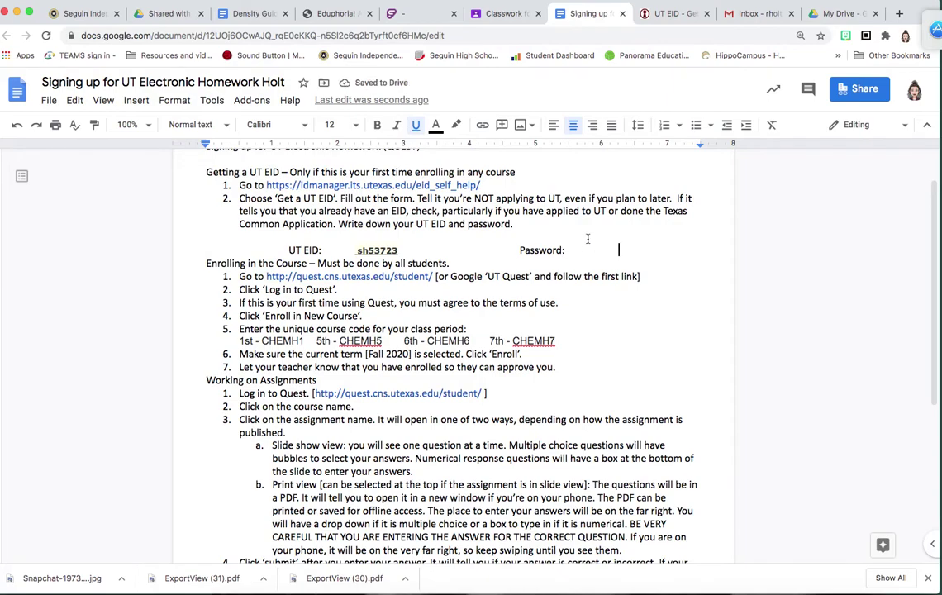
{"action": "left_click", "coordinate": [670, 14]}
Step: Log on to UT Austin Login with the pasted new UT EID and the account password
{"action": "left_click", "coordinate": [179, 231]}
{"action": "left_click_drag", "start_coordinate": [344, 175], "coordinate": [248, 170]}
{"action": "key", "text": "BackSpace"}
{"action": "left_click", "coordinate": [305, 171]}
{"action": "right_click", "coordinate": [306, 172]}
{"action": "left_click", "coordinate": [374, 248]}
{"action": "left_click", "coordinate": [395, 209]}
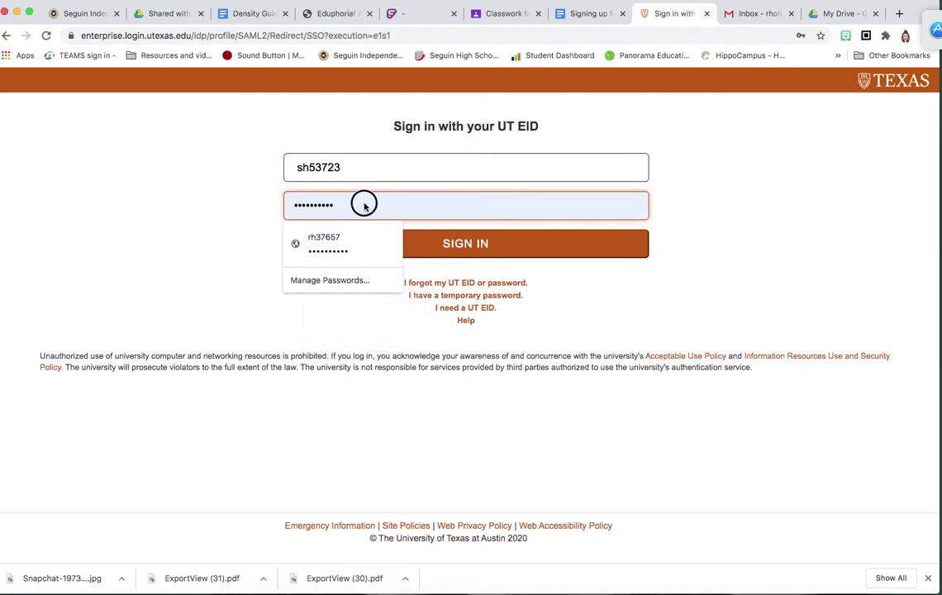
{"action": "left_click_drag", "start_coordinate": [362, 205], "coordinate": [281, 217]}
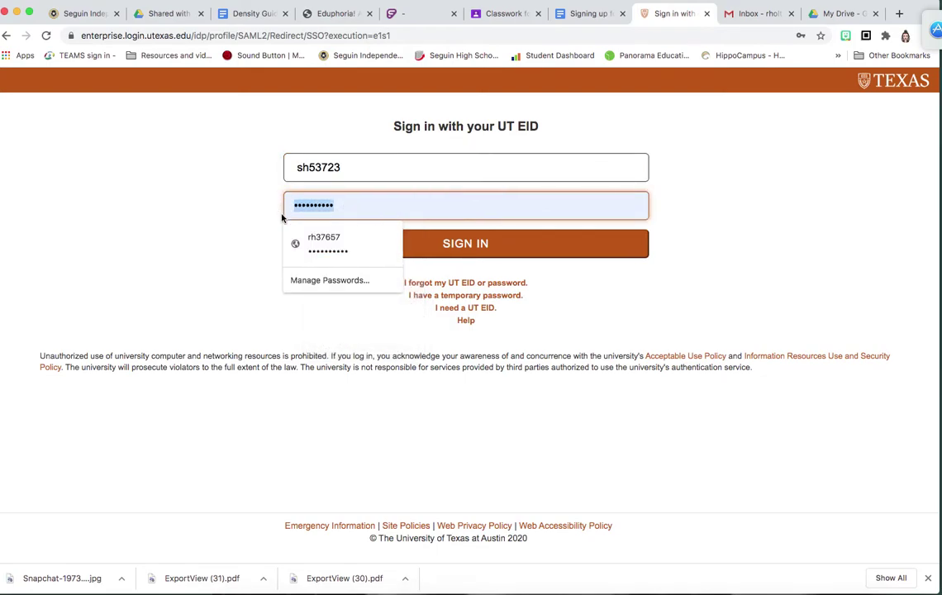
{"action": "type", "text": "••••••"}
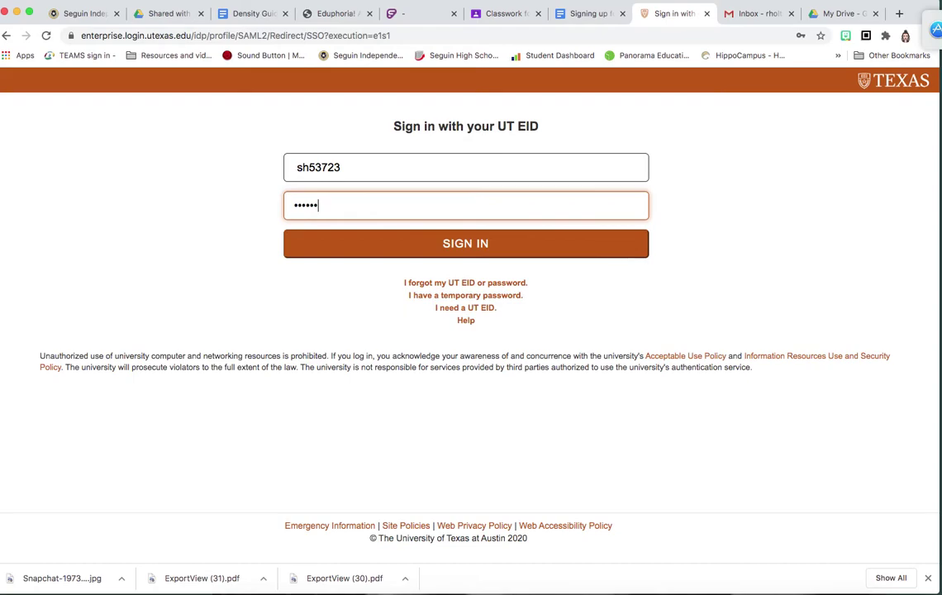
{"action": "key", "text": "Return"}
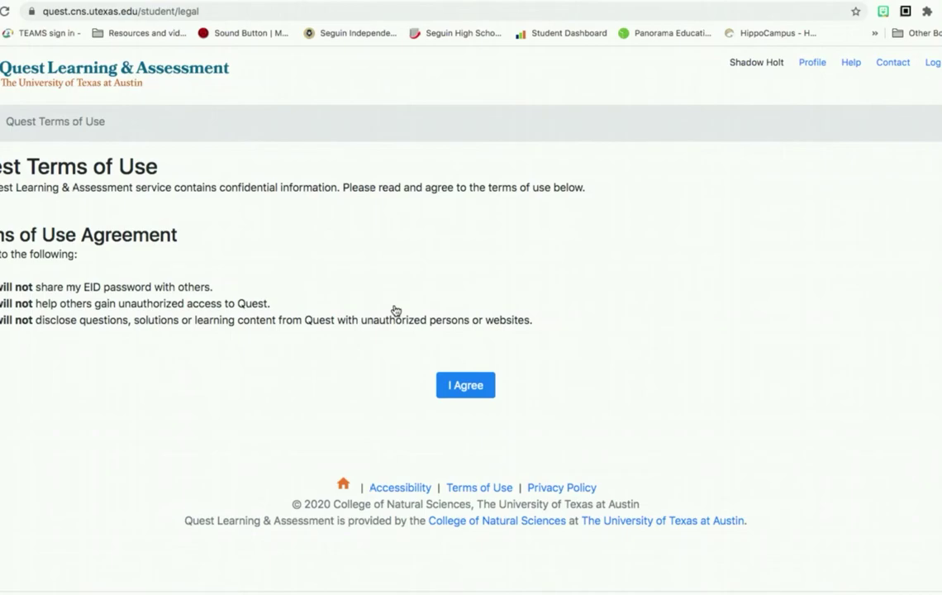
Step: Accept the Quest terms of use and open the Enroll in new course unique id form
{"action": "left_click", "coordinate": [468, 387]}
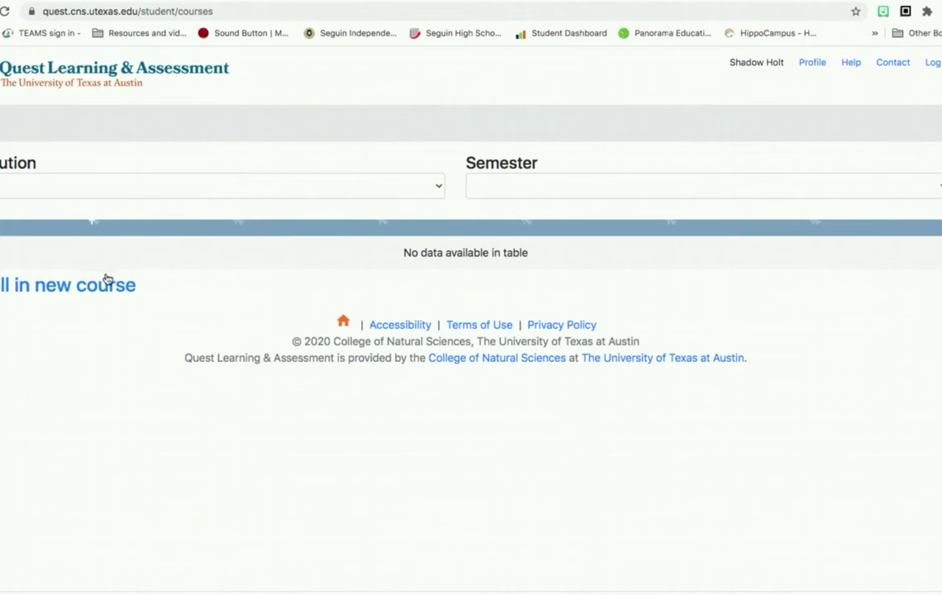
{"action": "left_click", "coordinate": [95, 289]}
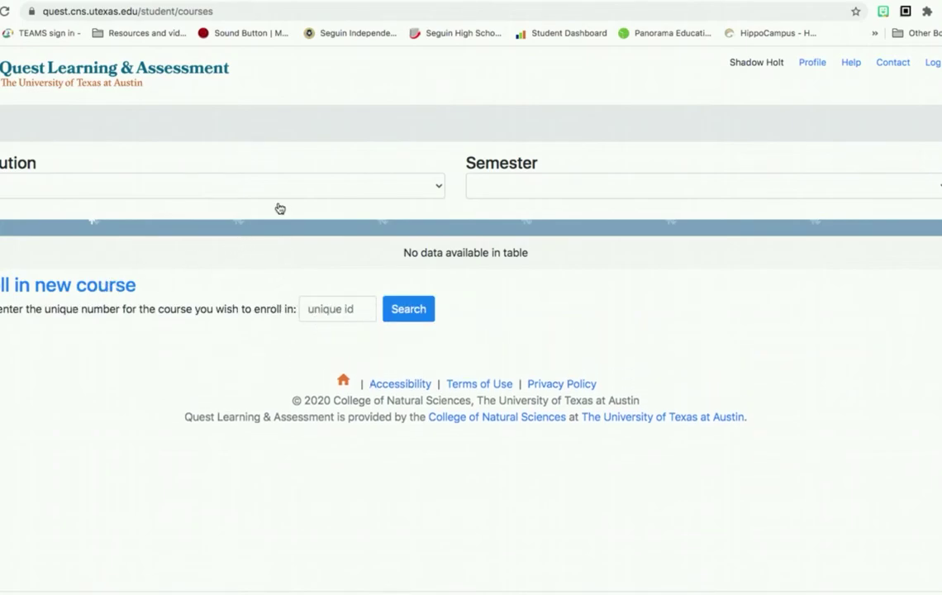
{"action": "left_click", "coordinate": [353, 311]}
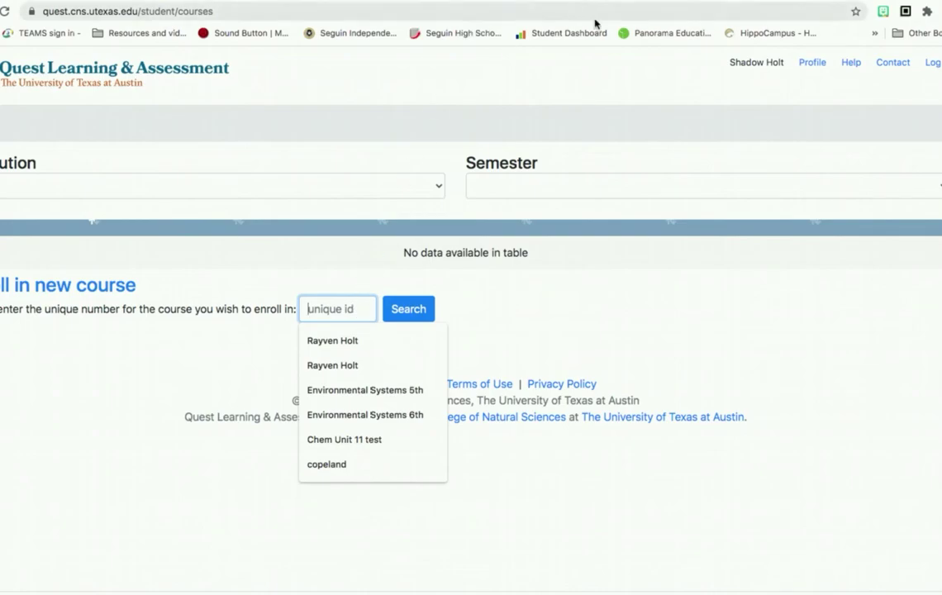
{"action": "left_click", "coordinate": [621, 83]}
{"action": "left_click", "coordinate": [621, 4]}
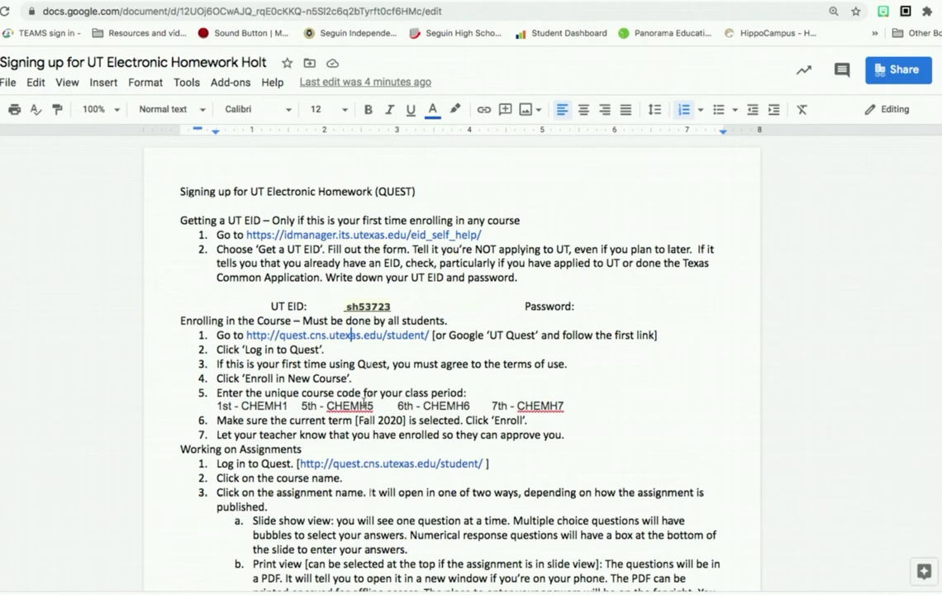
{"action": "left_click_drag", "start_coordinate": [217, 404], "coordinate": [286, 420]}
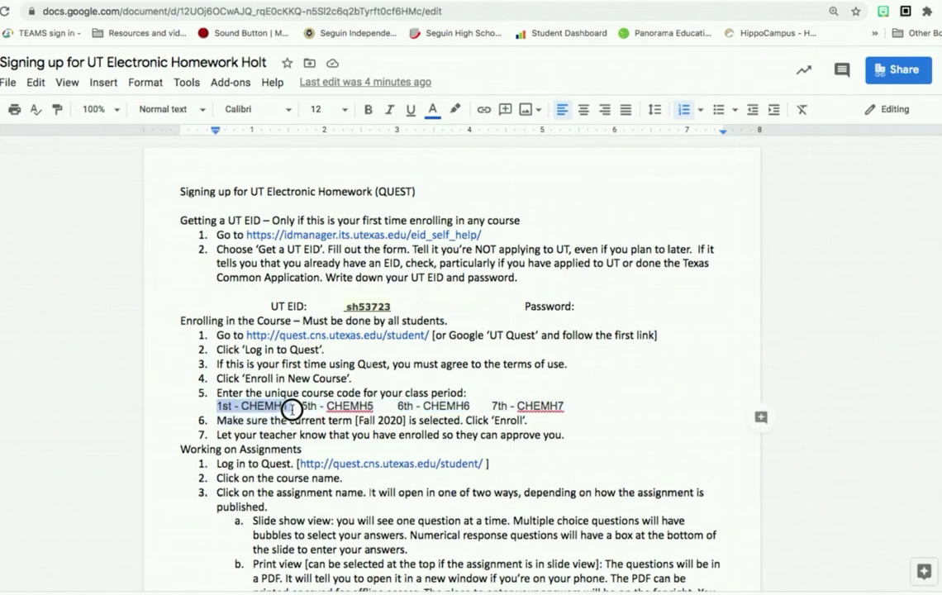
{"action": "left_click_drag", "start_coordinate": [292, 409], "coordinate": [289, 409]}
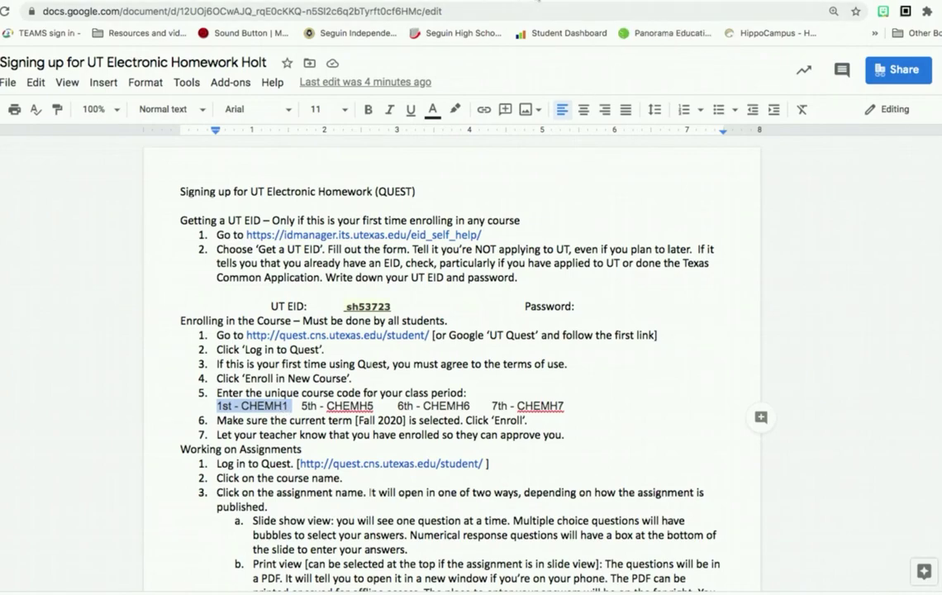
{"action": "key", "text": "ctrl+Tab"}
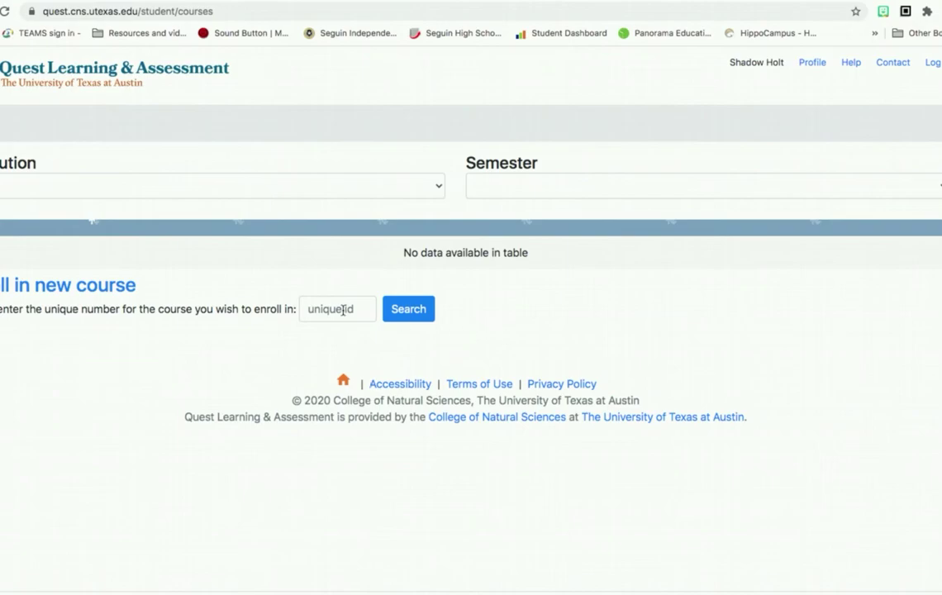
{"action": "left_click", "coordinate": [343, 310]}
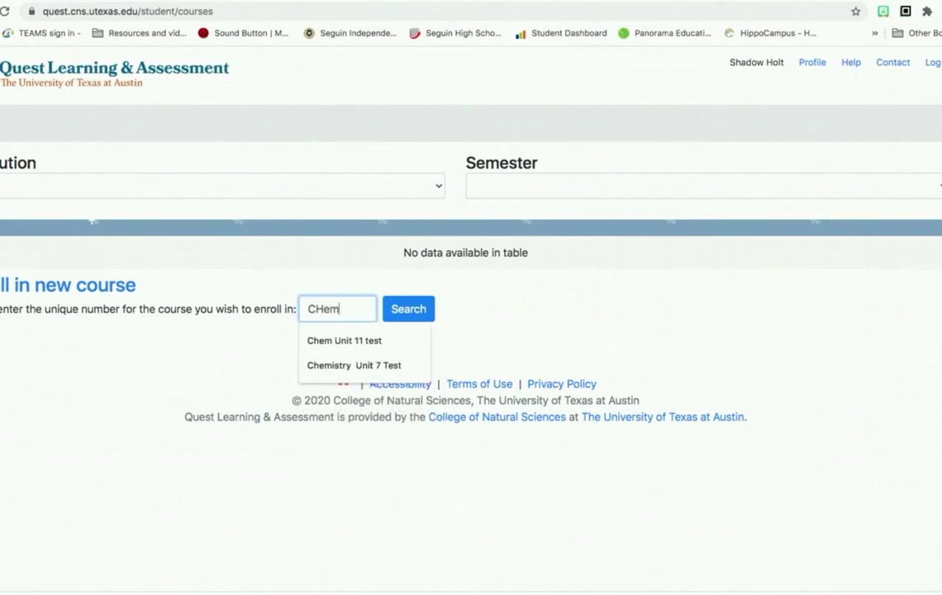
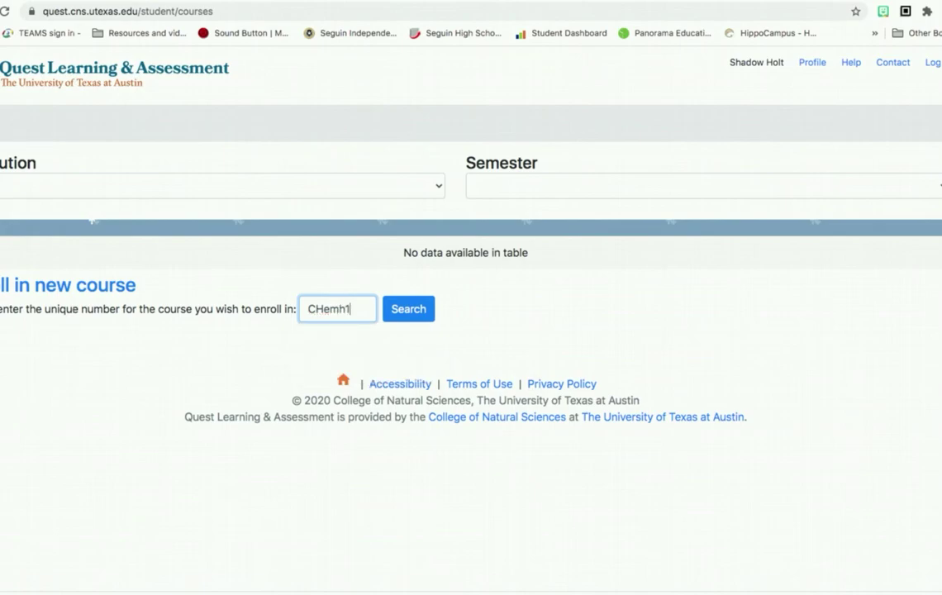
{"action": "left_click", "coordinate": [408, 308]}
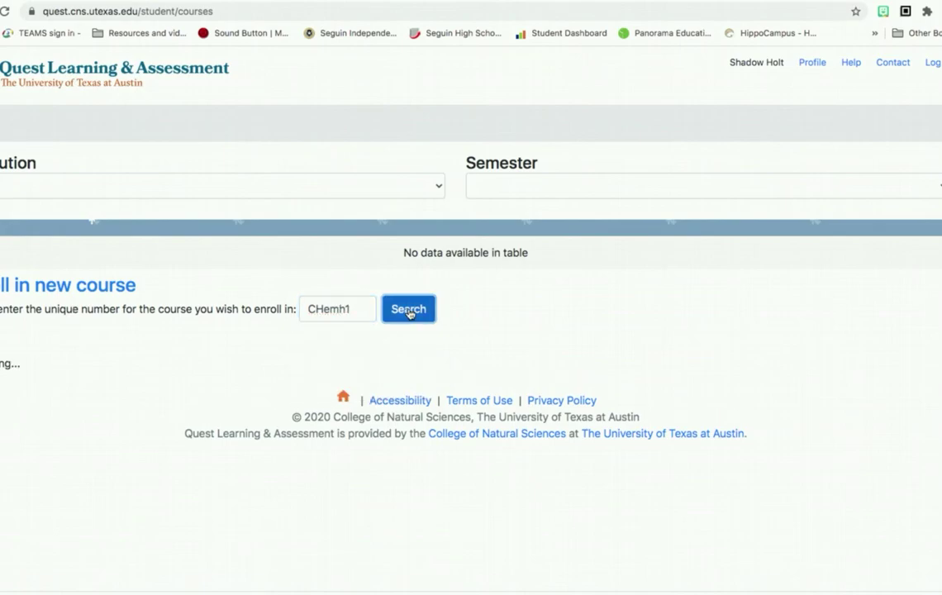
{"action": "left_click", "coordinate": [36, 508]}
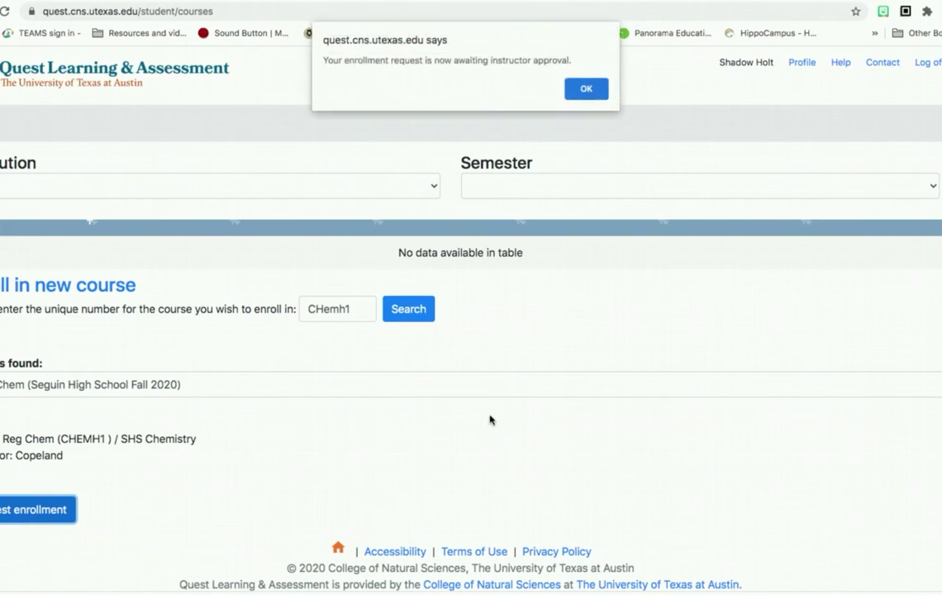
{"action": "left_click", "coordinate": [584, 86]}
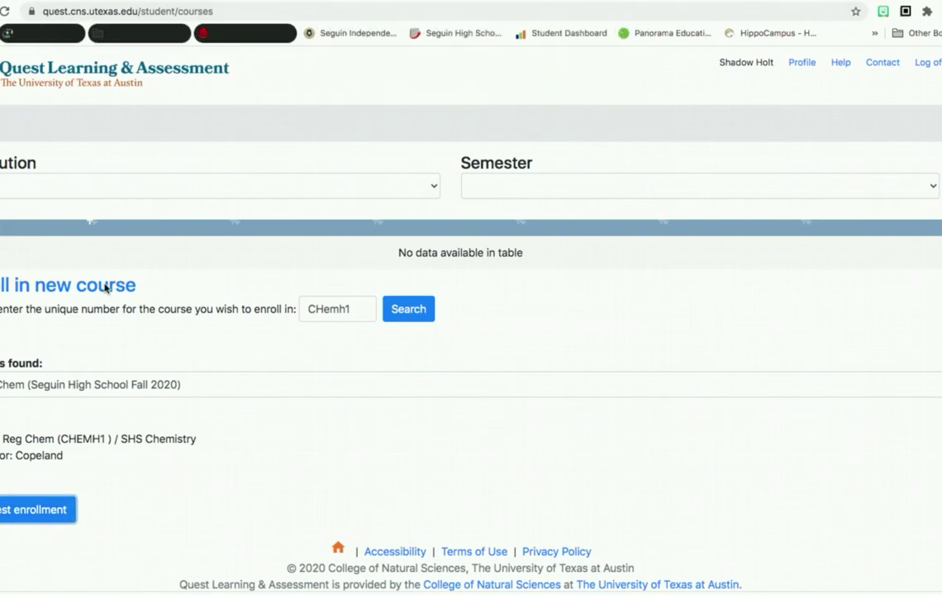
{"action": "scroll", "coordinate": [322, 340], "scroll_direction": "down", "scroll_amount": 1}
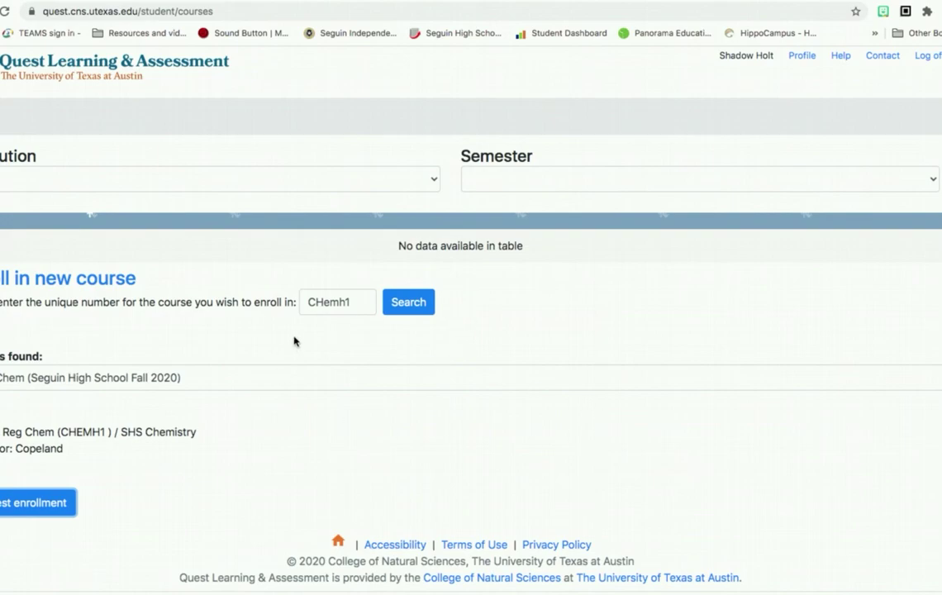